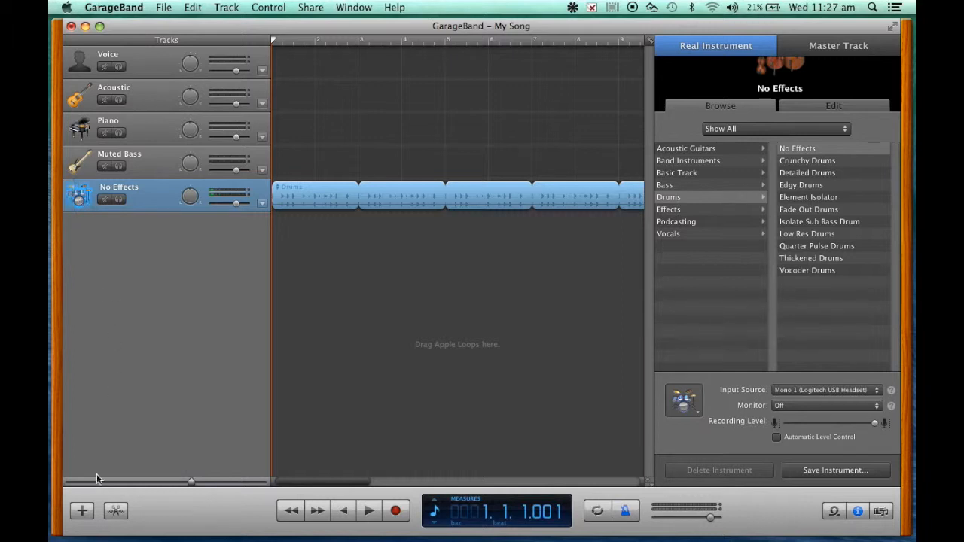
- Add a new software instrument track and assign it the Orchestral Strings instrument from the Strings category
click(84, 512)
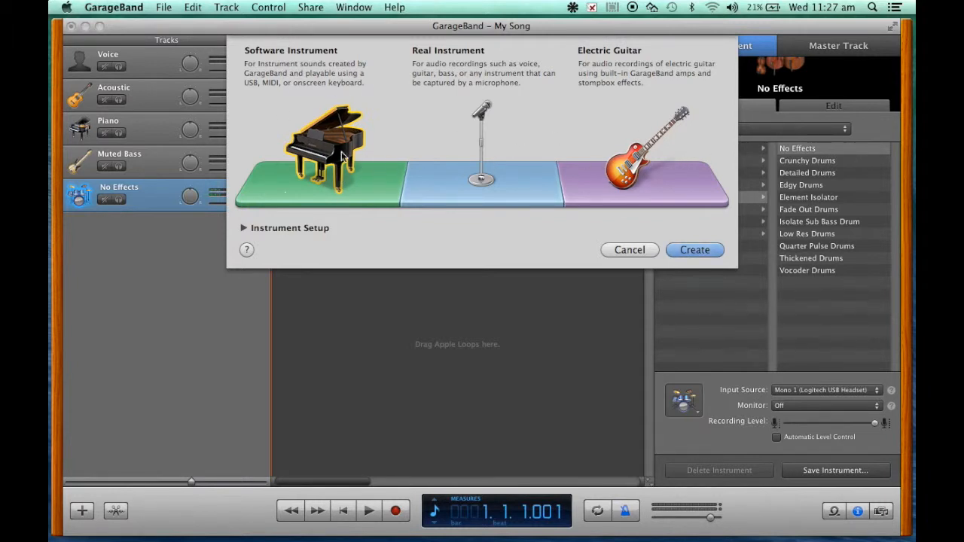
double_click(333, 193)
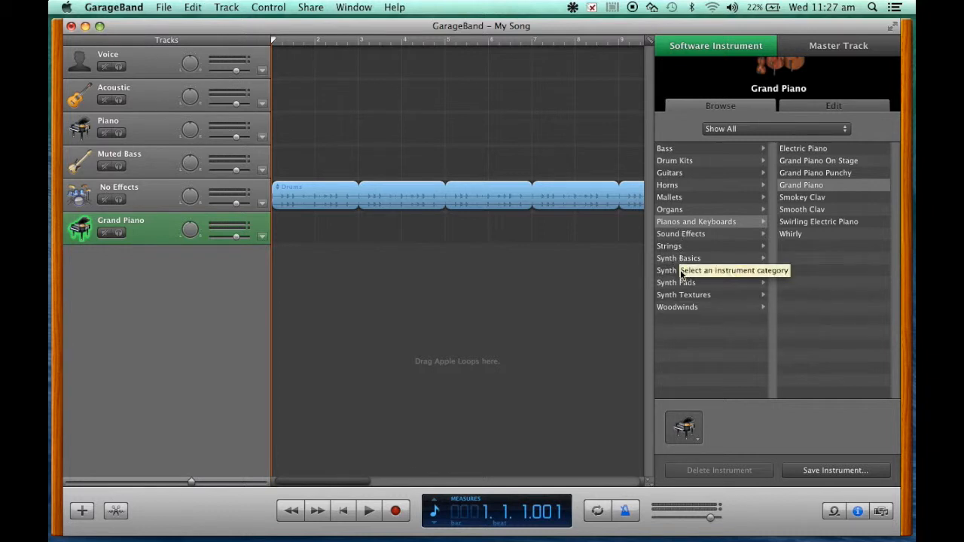
click(680, 247)
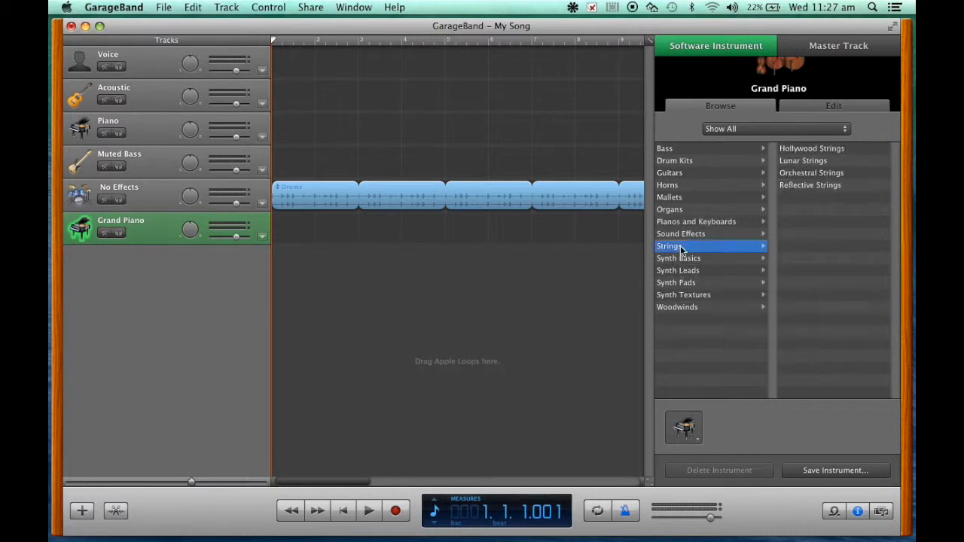
click(811, 175)
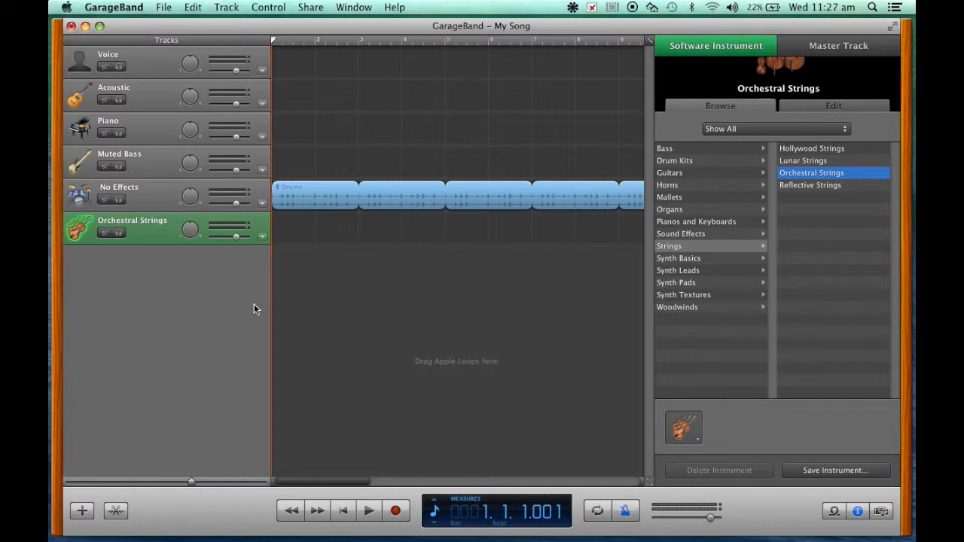
- Show the onscreen keyboard for the strings track, try a few notes, and switch it to Musical Typing
key(super+k)
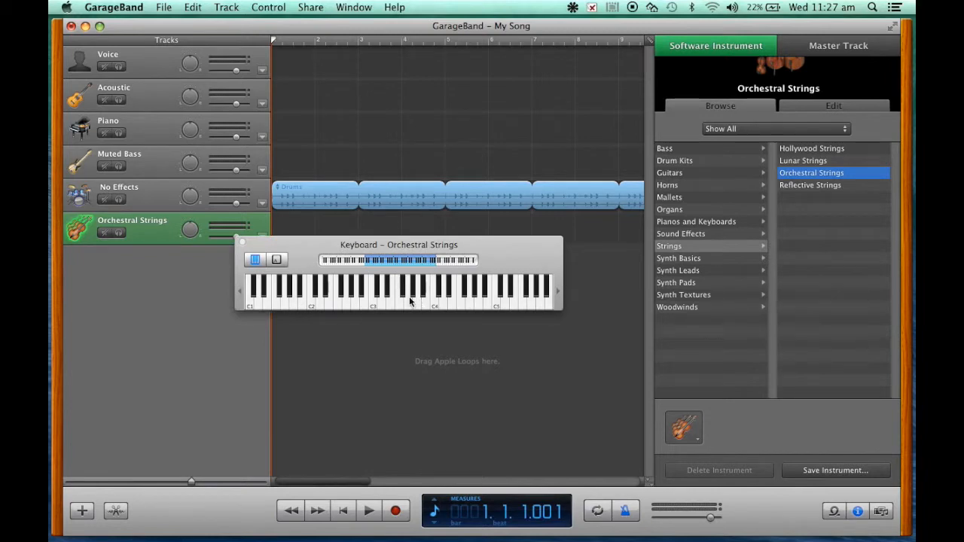
mouse_move(355, 303)
mouse_down()
mouse_move(514, 298)
mouse_move(301, 295)
mouse_move(328, 282)
mouse_move(436, 284)
mouse_move(367, 303)
mouse_move(315, 302)
mouse_up()
click(277, 260)
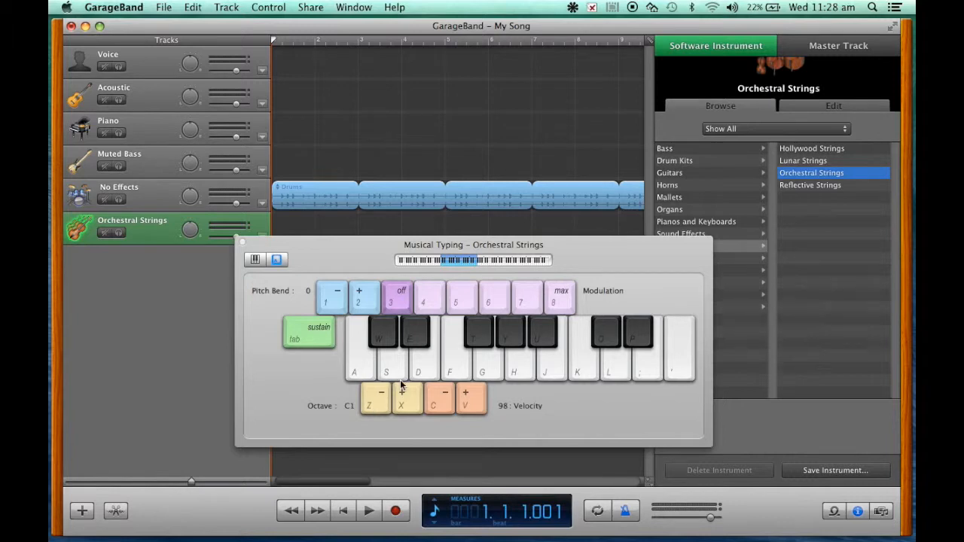
- Rehearse a strings melody in Musical Typing using the notes mapped to D, F, S, Y, T and E
key(d)
key(d)
key(f)
key(s)
key(d)
key(y)
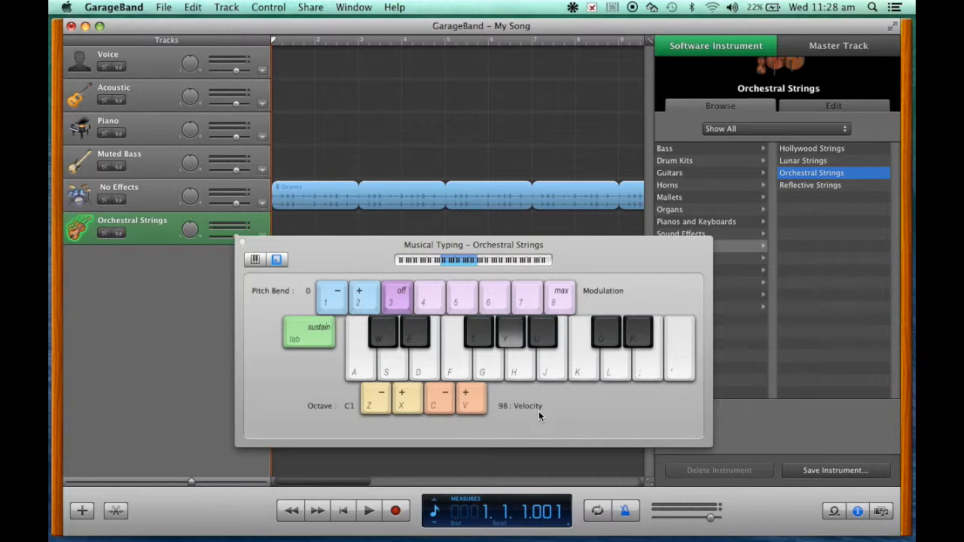
key(y)
key(y)
key(t)
key(d)
key(d)
key(e)
key(t)
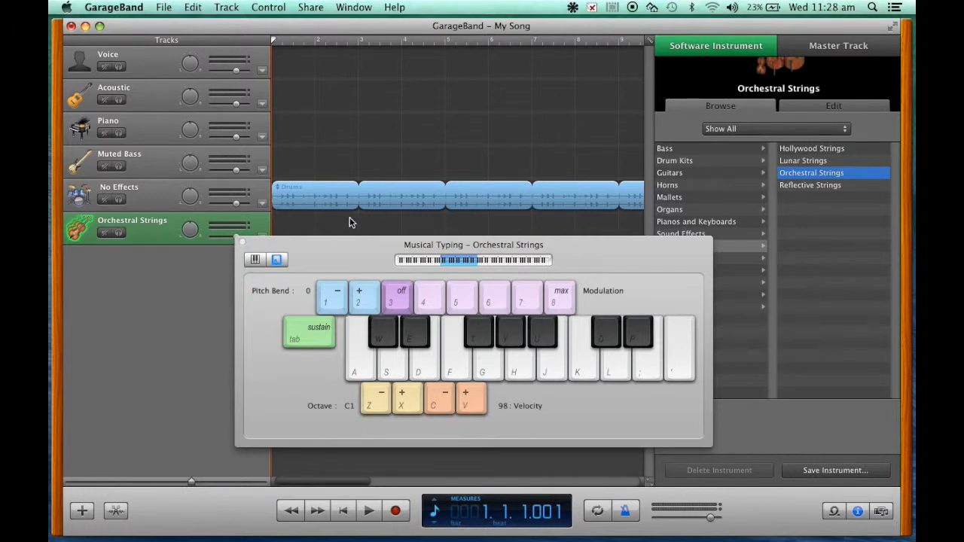
- Record a repeating strings melody with Musical Typing over the drum loops, playing from bar 3 and stopping in bar 7
click(394, 511)
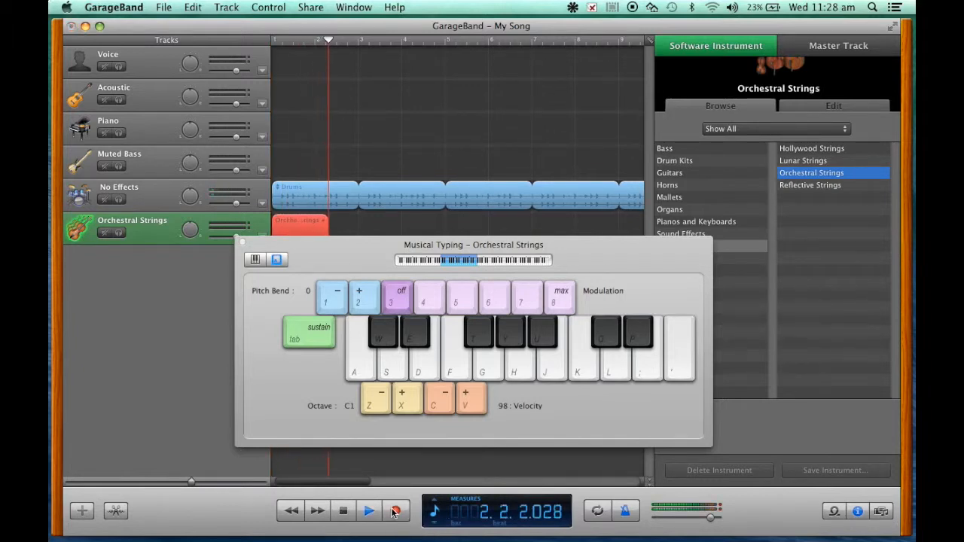
key(y)
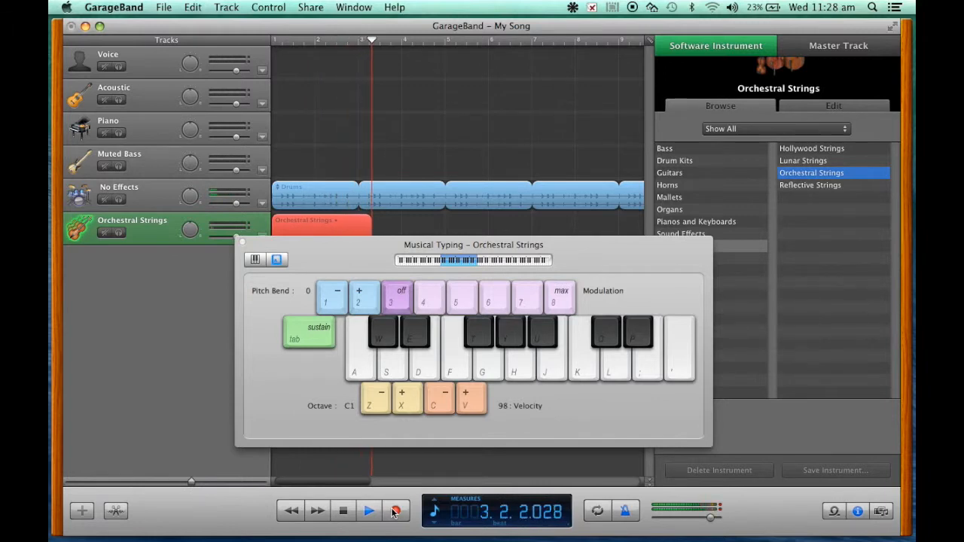
key(d)
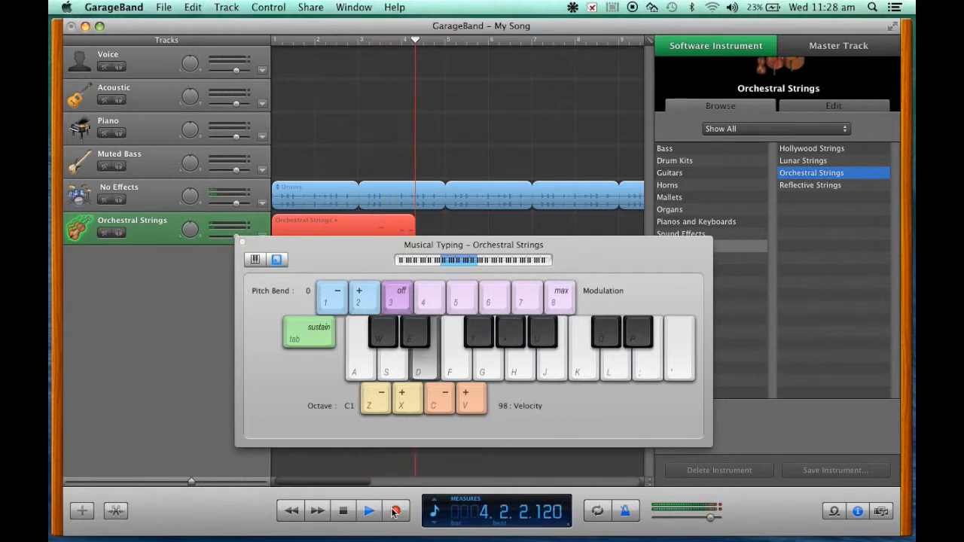
key(y)
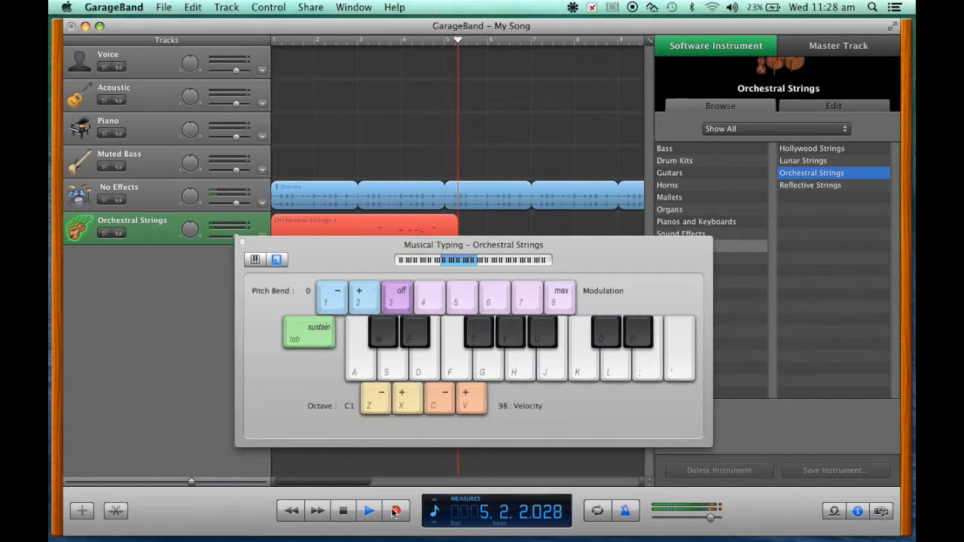
key(d)
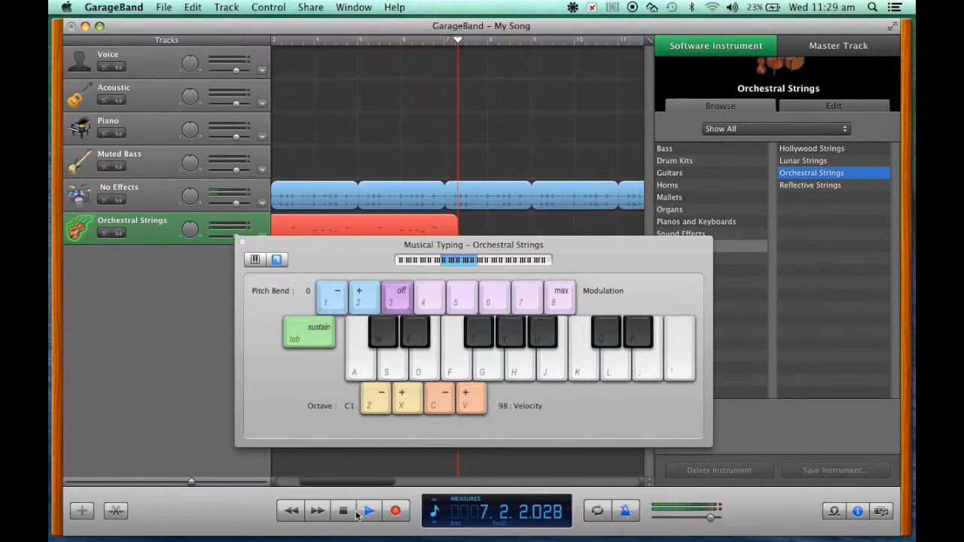
click(342, 512)
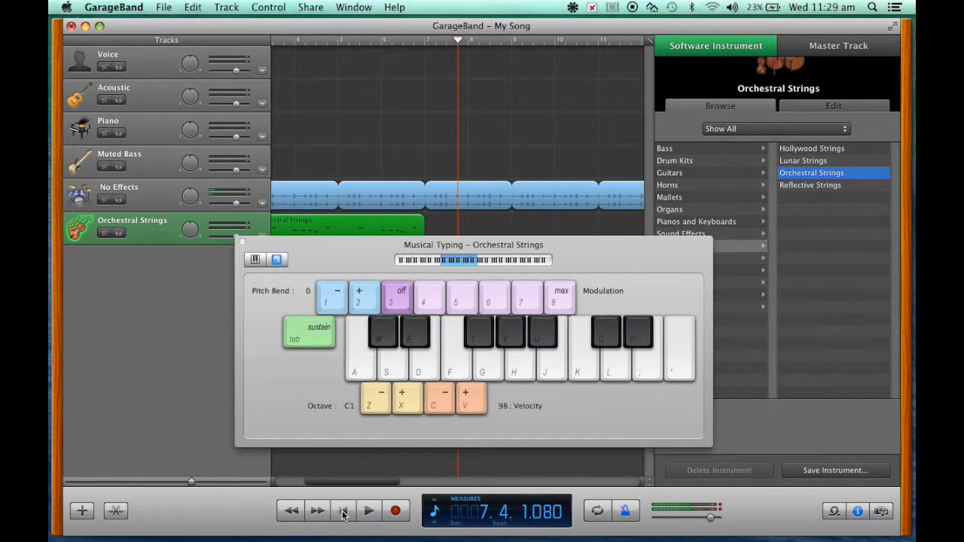
- Close Musical Typing and move the recorded Orchestral Strings region to start at bar 1
click(242, 242)
scroll(365, 330, left, 3)
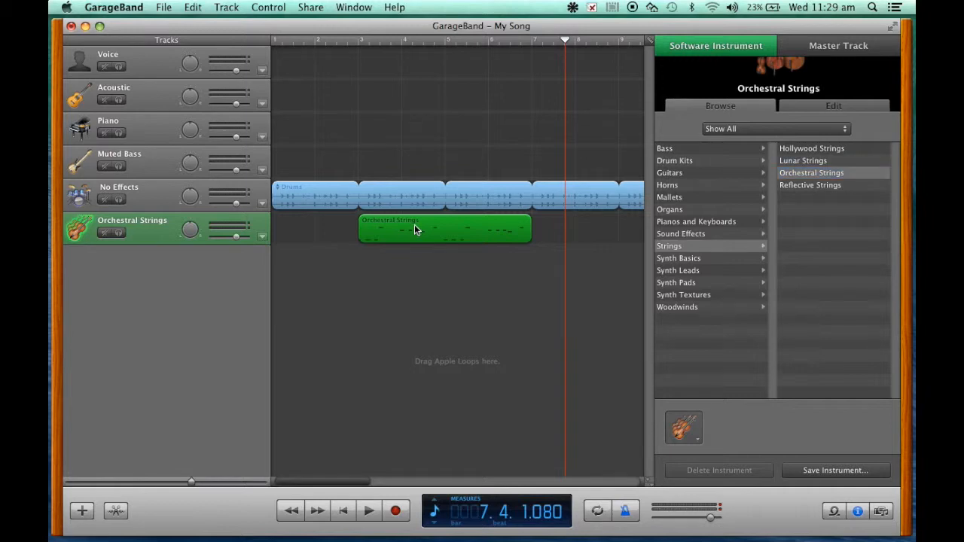
drag(398, 224, 309, 223)
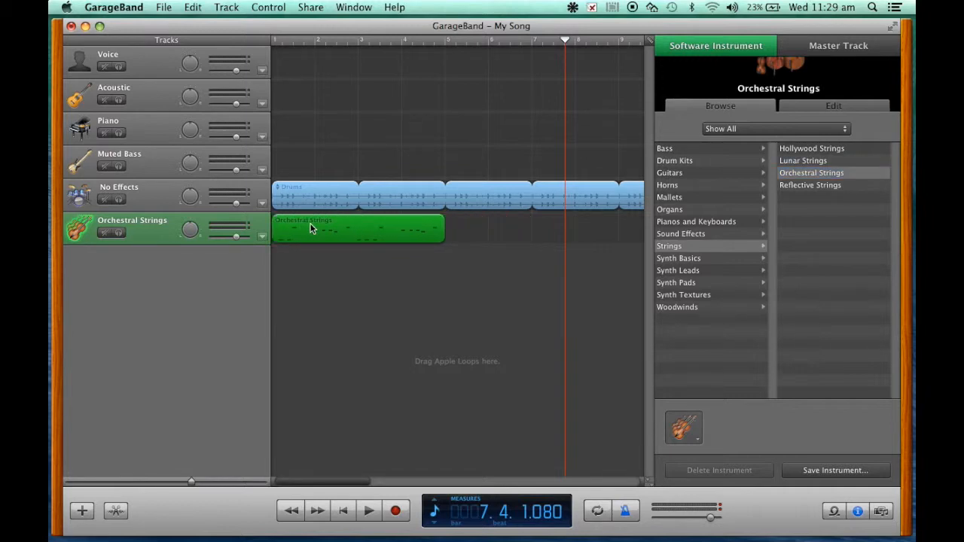
- Play the song from the beginning to hear the strings region with the drums, stopping just after bar 5 starts
click(343, 510)
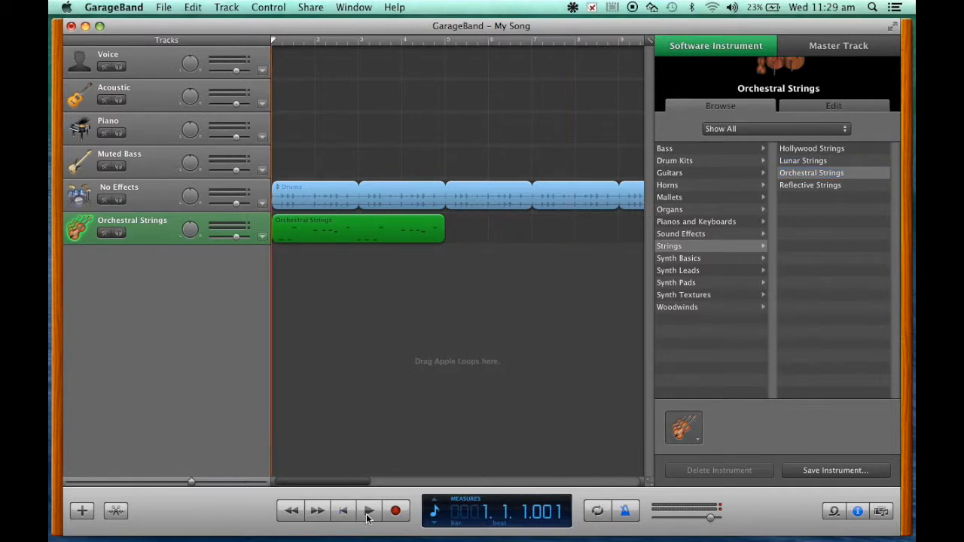
click(370, 511)
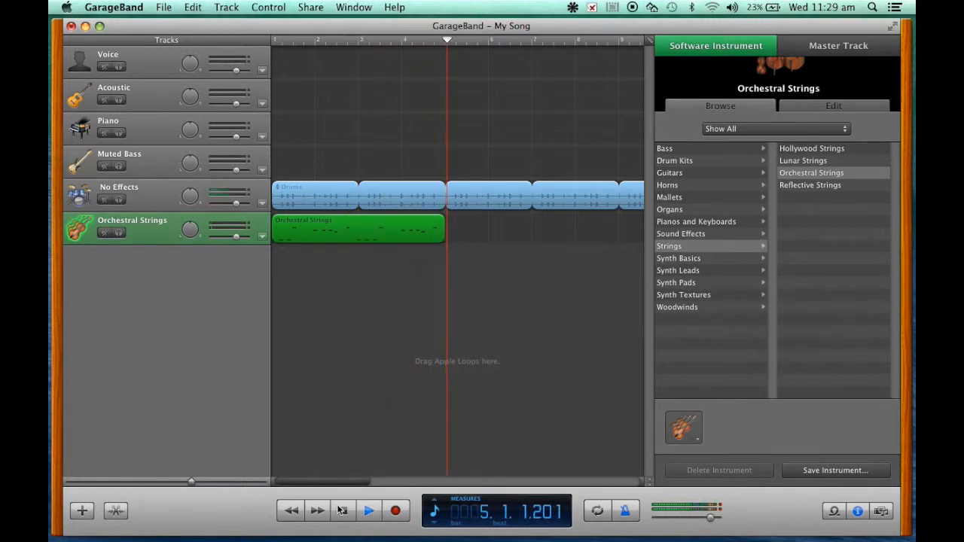
key(space)
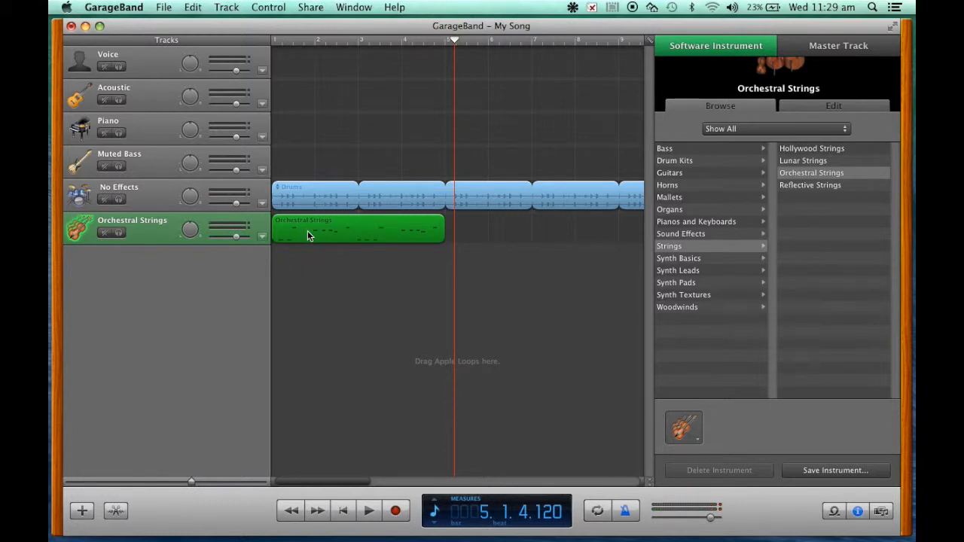
- Open the Orchestral Strings region in the editor, view it as a score, and return to the piano roll
double_click(307, 234)
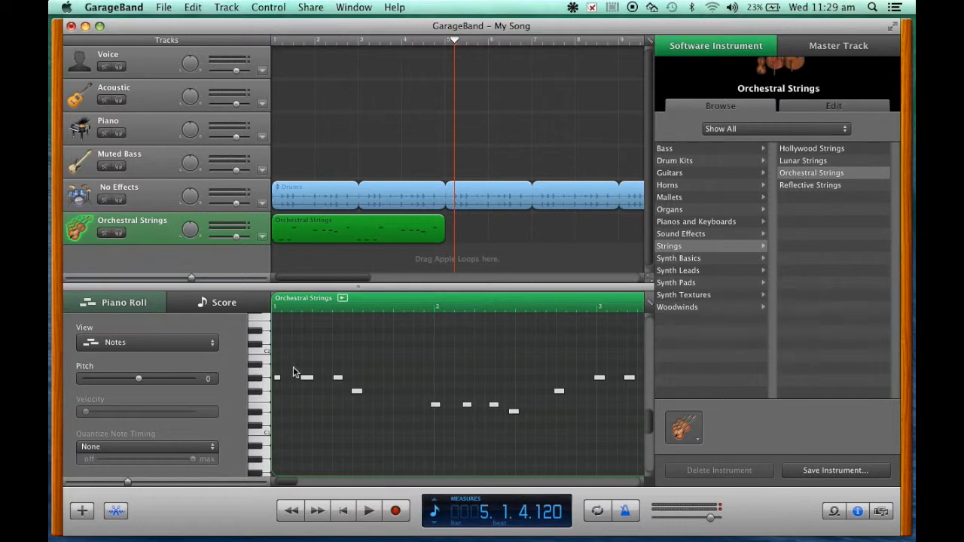
click(214, 305)
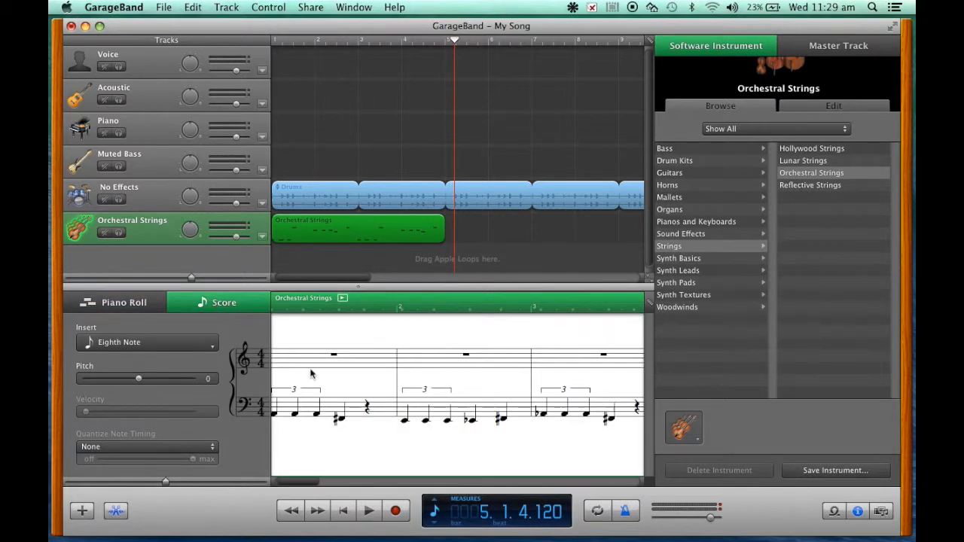
click(114, 304)
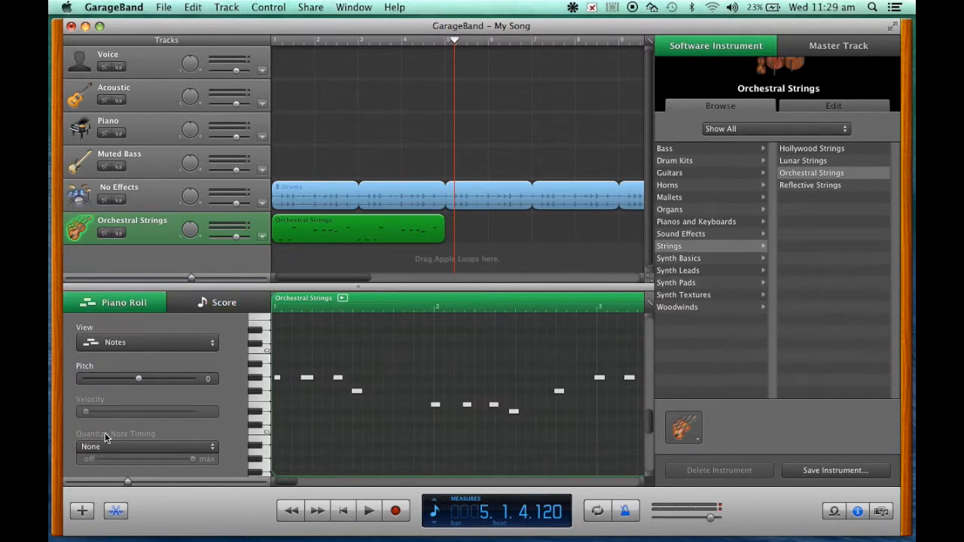
- Quantize the note timing of the Orchestral Strings region to 1/16 Note
click(213, 448)
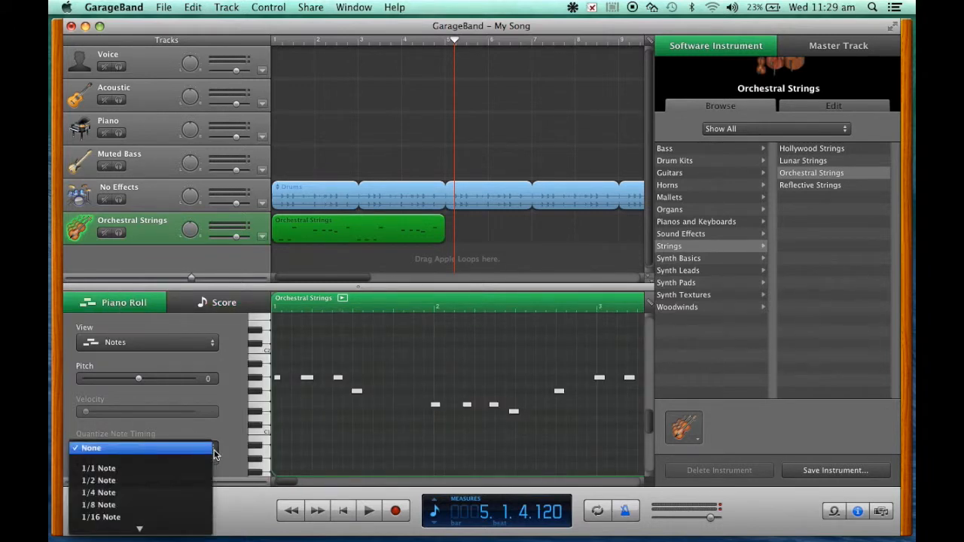
scroll(183, 491, down, 3)
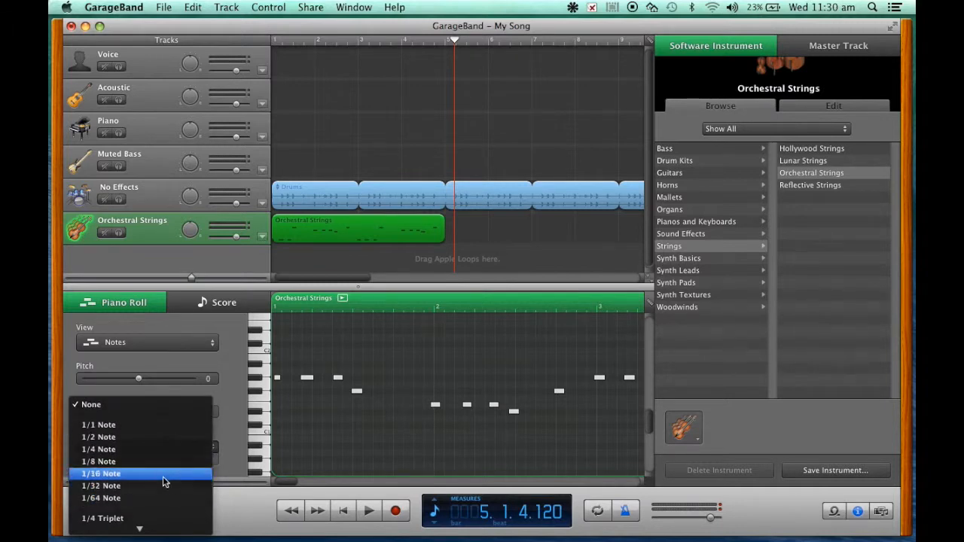
click(162, 476)
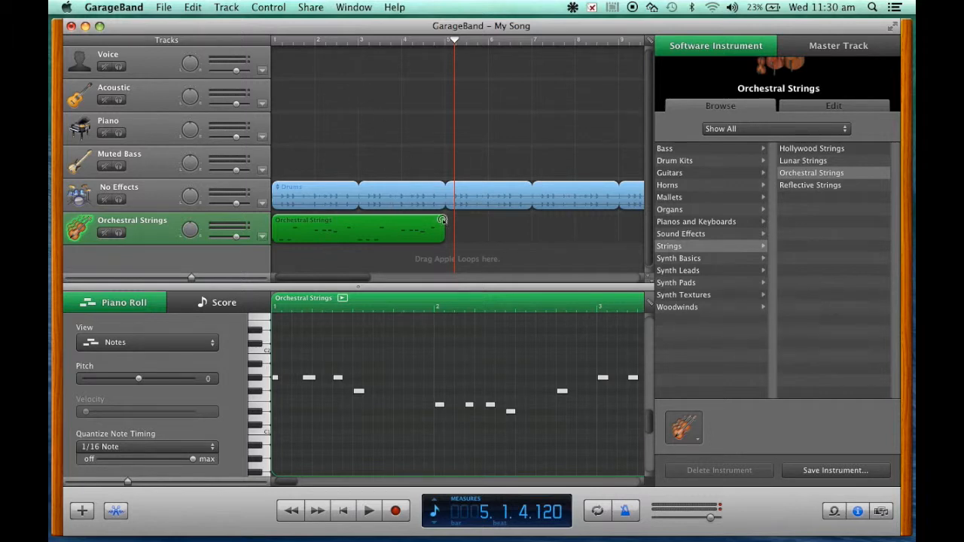
- Play the quantized strings region from the start of the song through to its end to check the timing
click(343, 510)
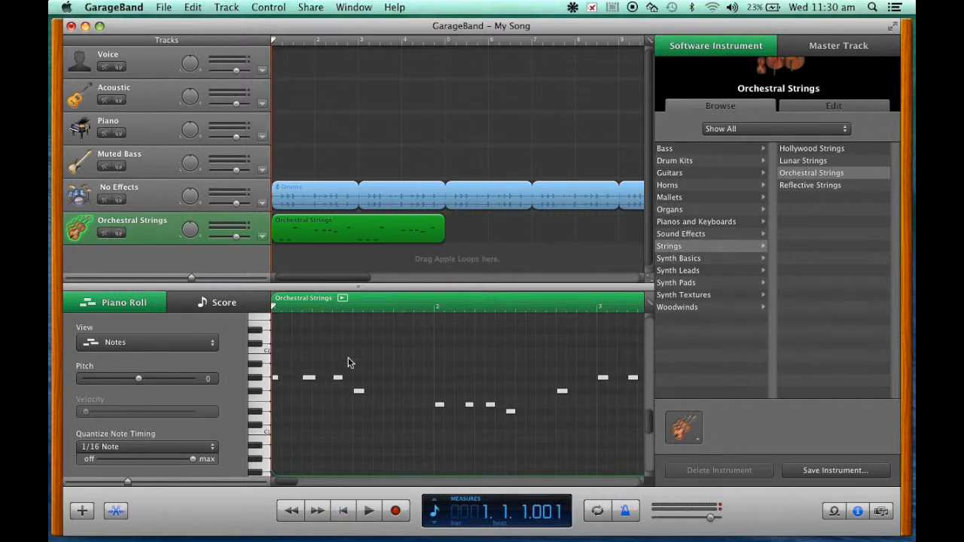
click(368, 511)
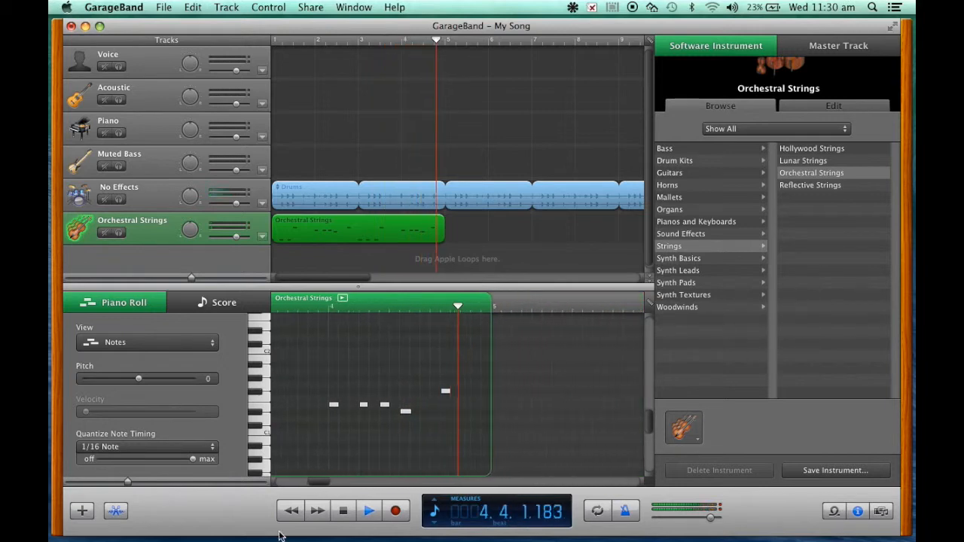
click(367, 511)
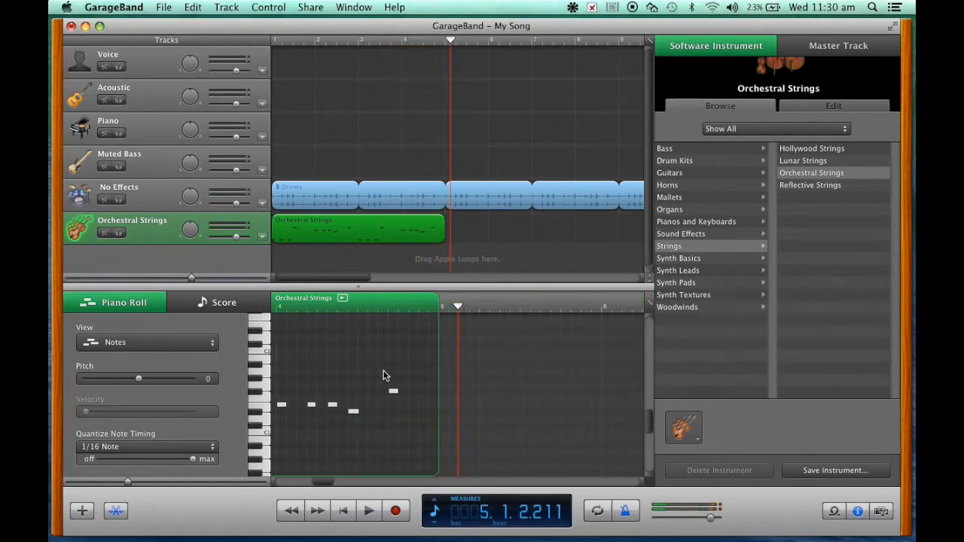
- Shift the last F#1 note in bar 4 to start on beat 4, and play back from around bar 4
click(434, 42)
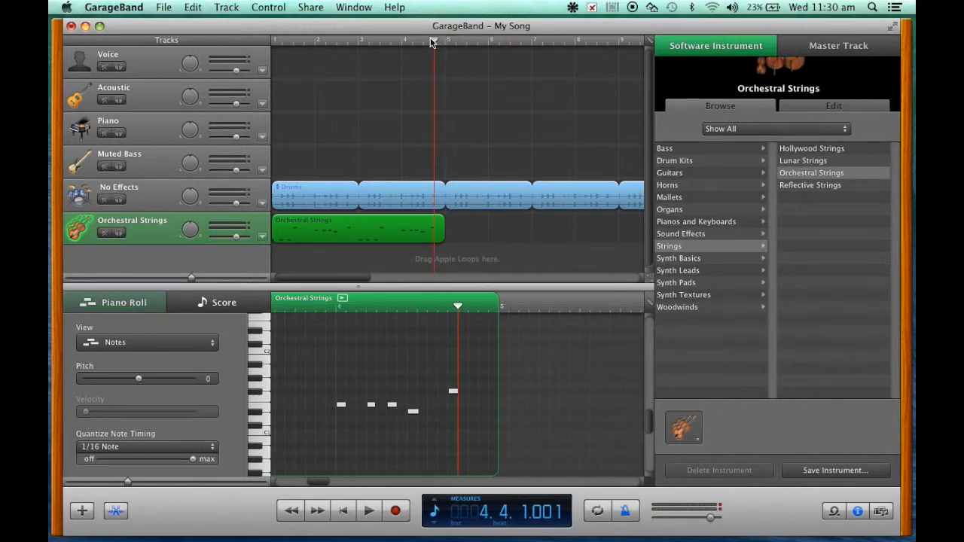
drag(430, 41, 434, 42)
click(455, 393)
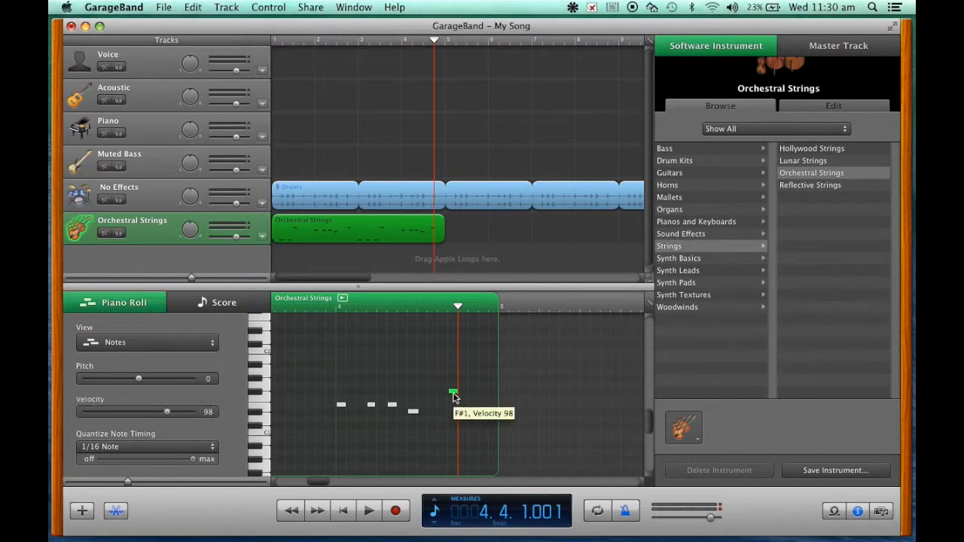
drag(457, 392, 462, 393)
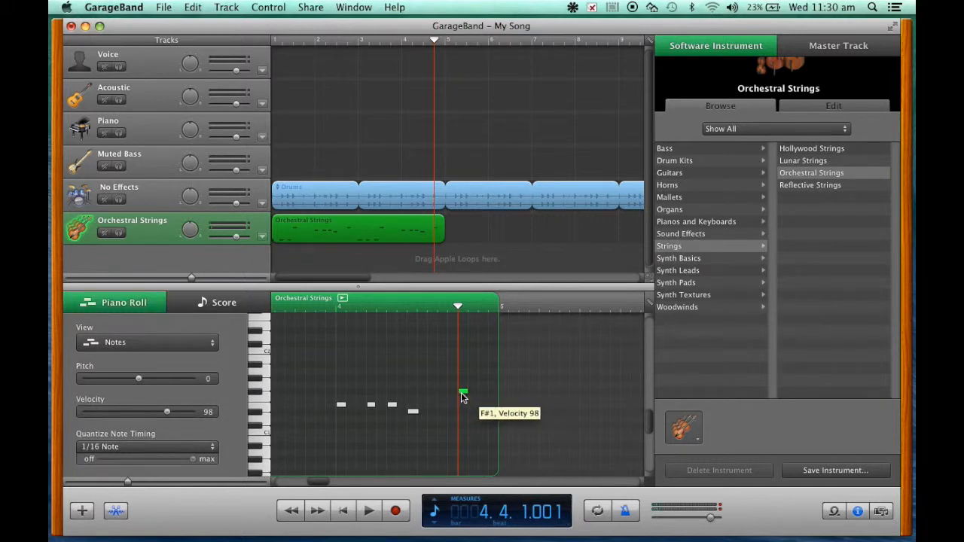
click(401, 40)
key(space)
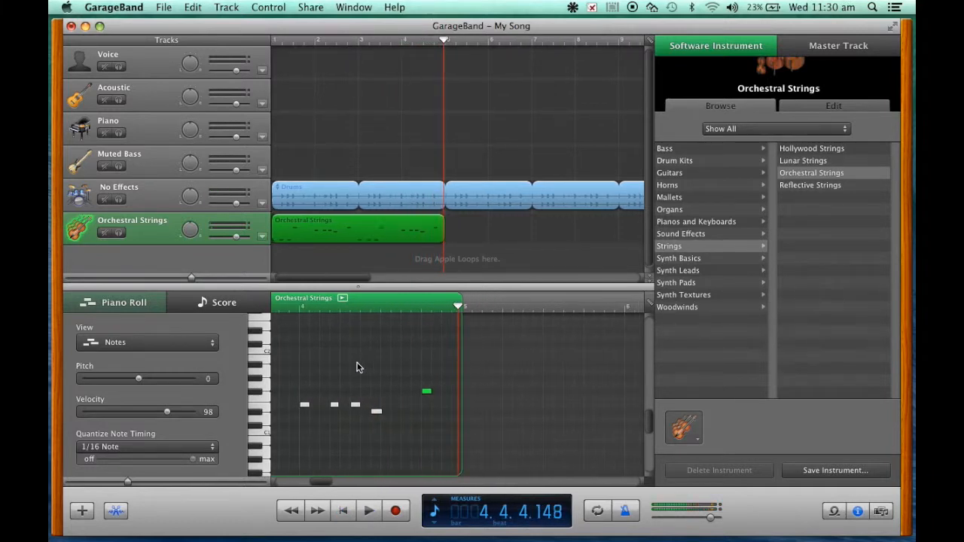
- Place the playhead at bar 2, beat 4 as the timing reference for the last note in bar 2
scroll(360, 363, left, 10)
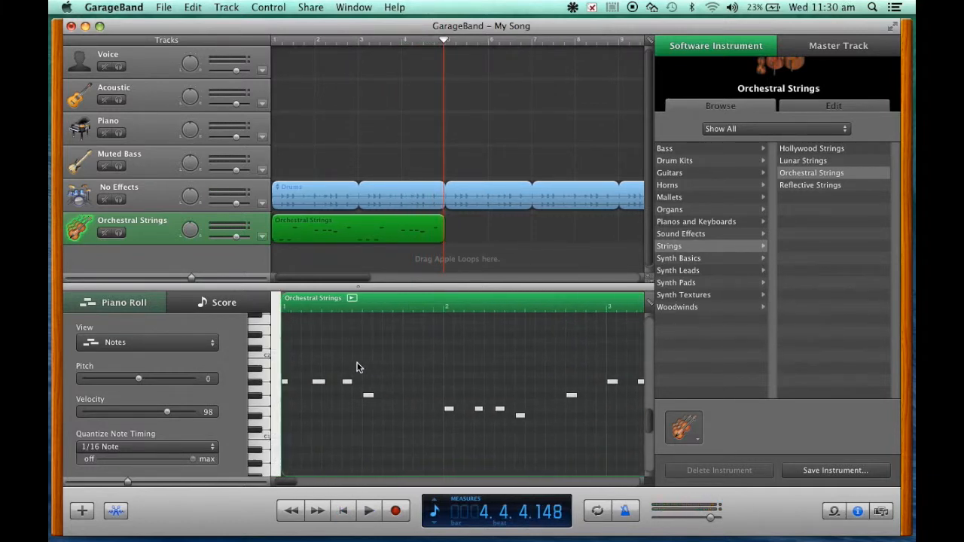
click(347, 44)
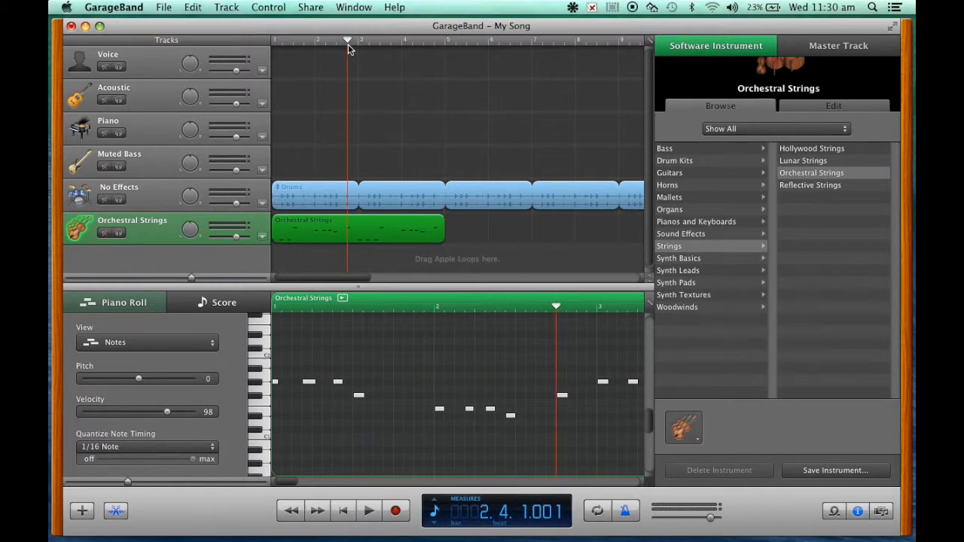